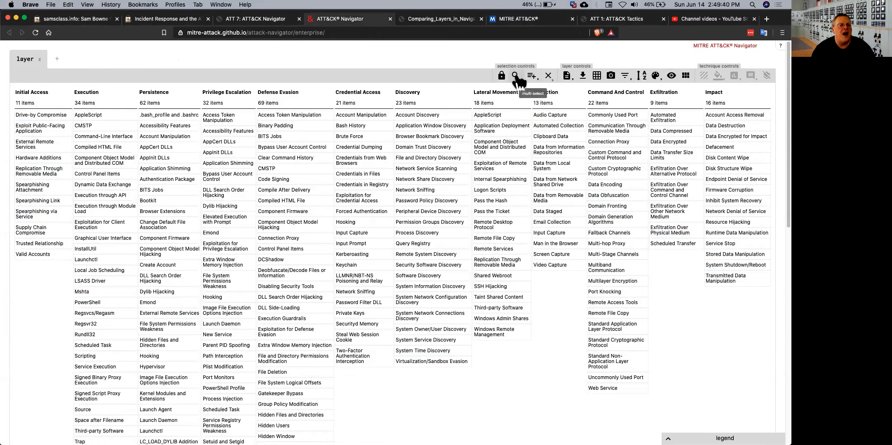
Check the quiz question, and select all techniques used by the threat group Lazarus Group in the Navigator layer.
click(260, 18)
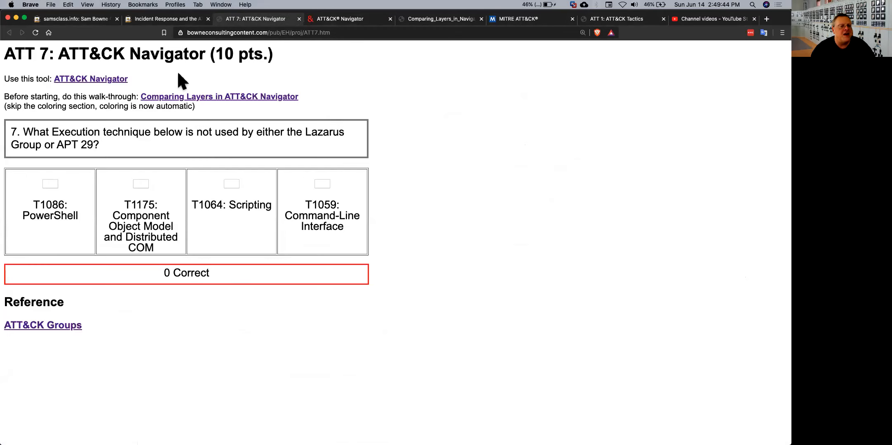
click(340, 19)
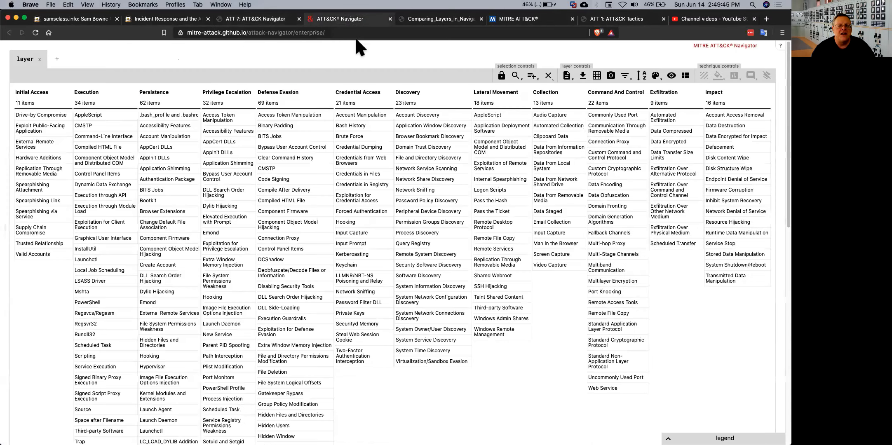
click(532, 77)
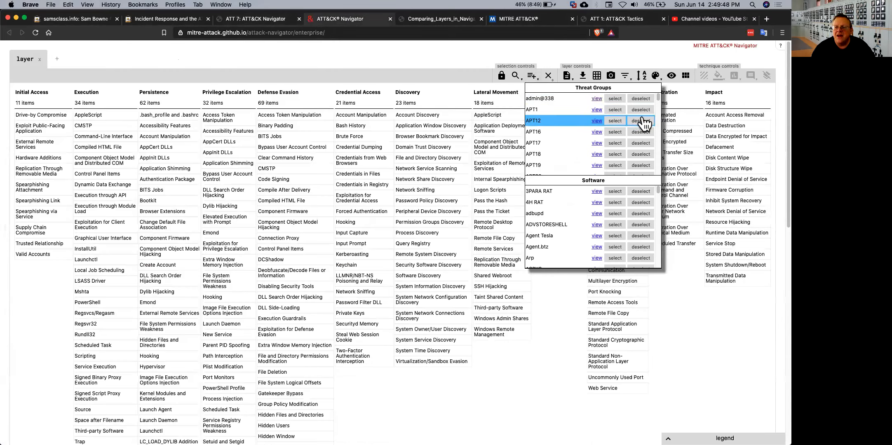
drag(658, 98, 655, 135)
click(615, 118)
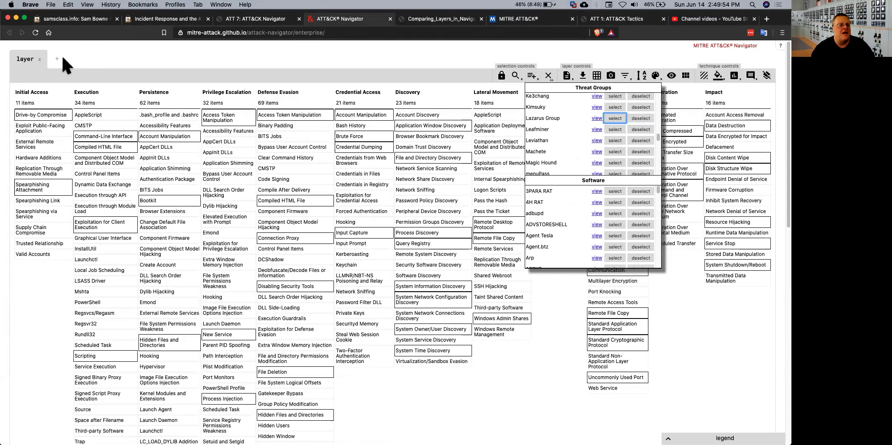
Rename the layer as Laz.
double_click(28, 59)
text(Laz)
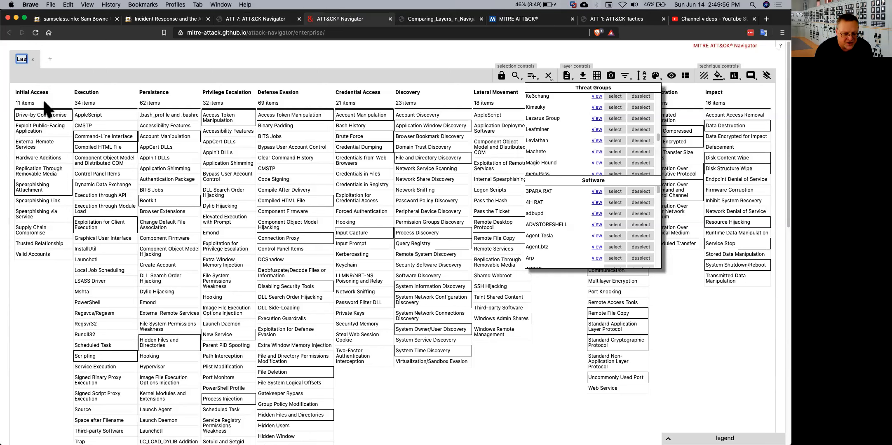
click(135, 55)
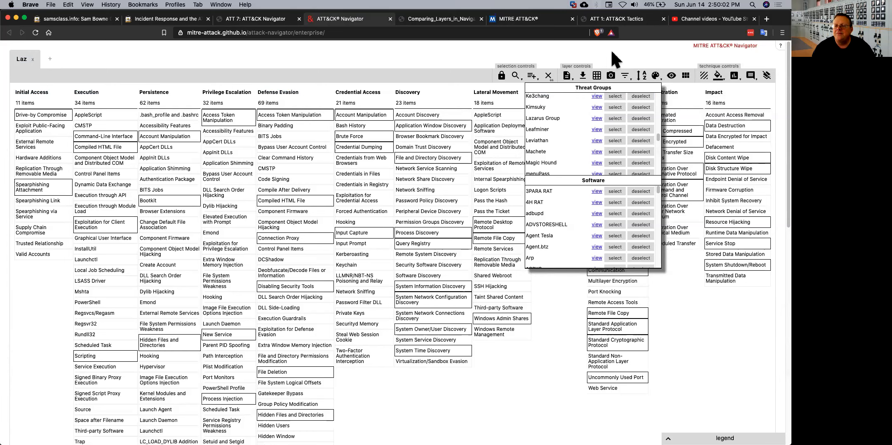
Set the score of the selected Lazarus Group techniques to 1.
click(736, 76)
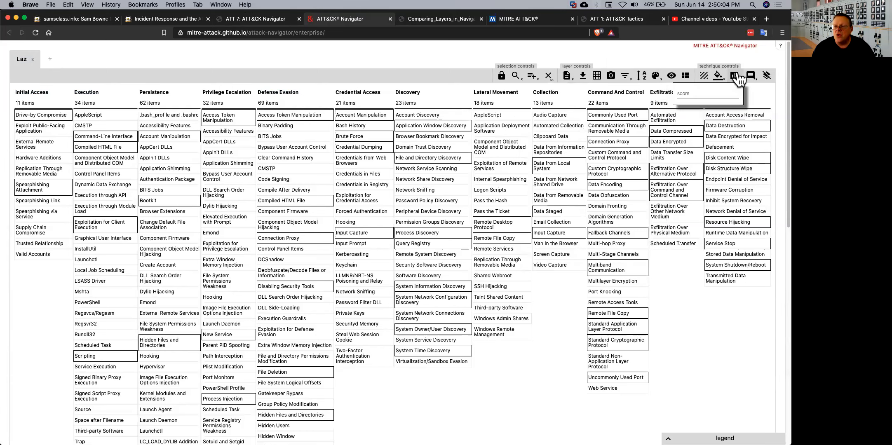
click(713, 90)
text(1)
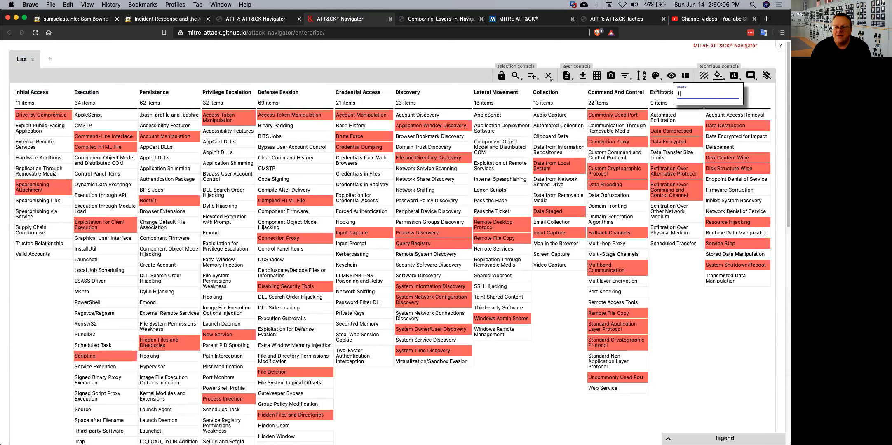
click(366, 62)
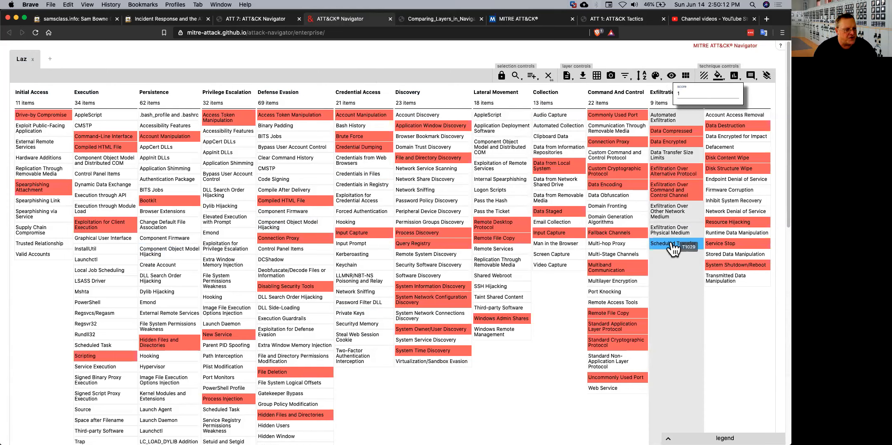
Create a new empty layer and select all techniques used by the threat group APT29 in it.
click(49, 59)
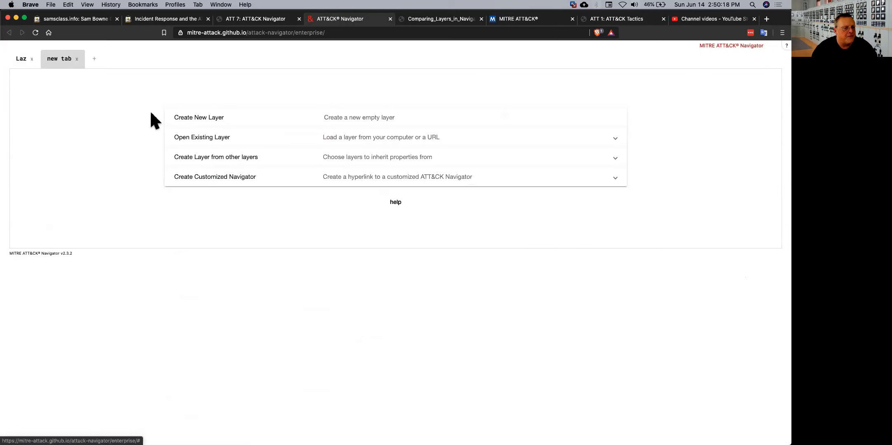
click(195, 121)
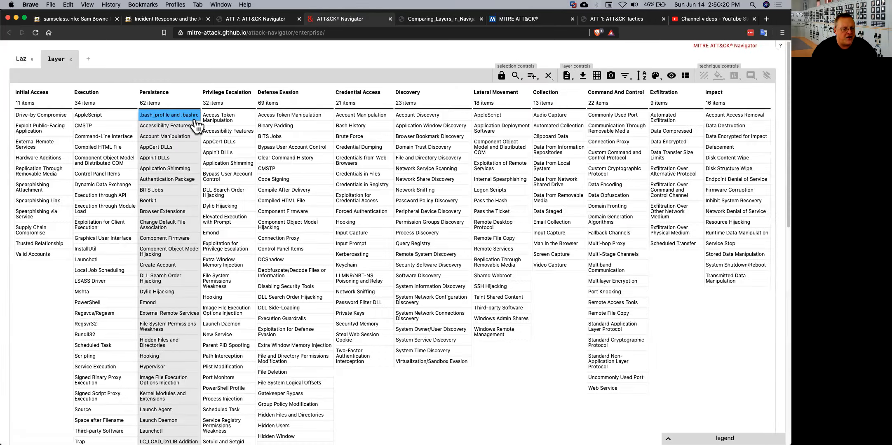
click(532, 77)
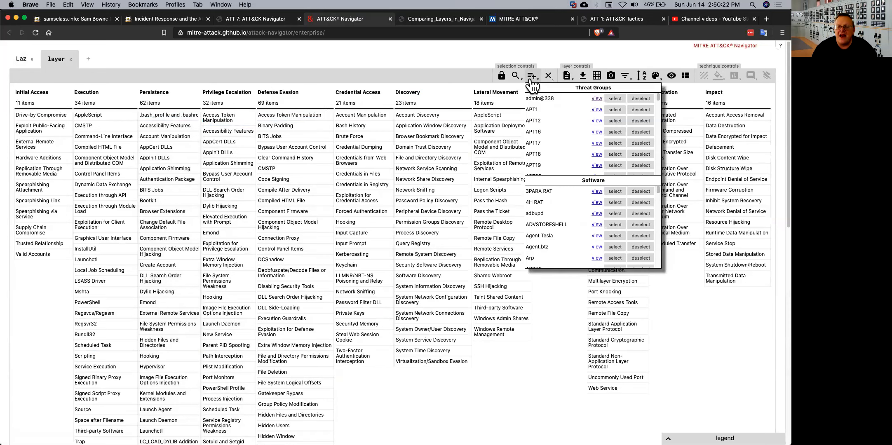
scroll(656, 140, down, 4)
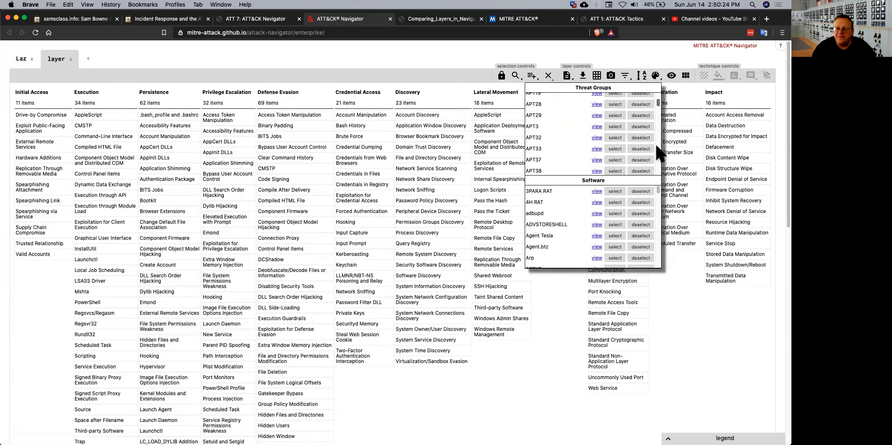
click(615, 116)
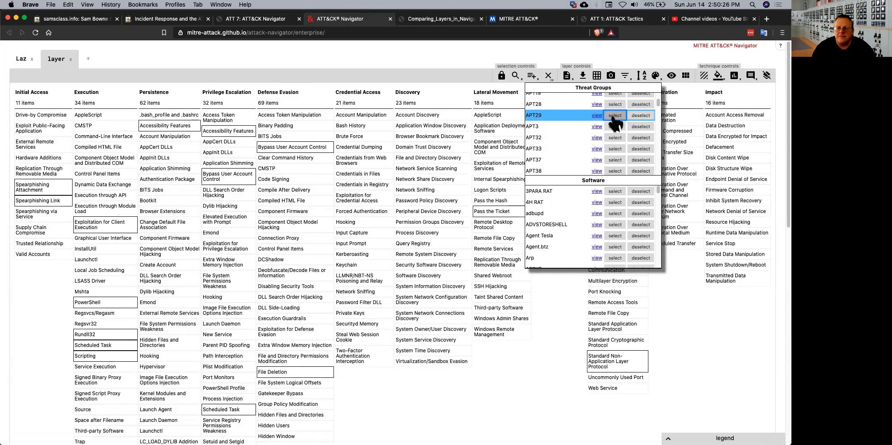
Set the score of the selected APT29 techniques to 2 and rename their layer as APT29.
click(735, 76)
click(698, 94)
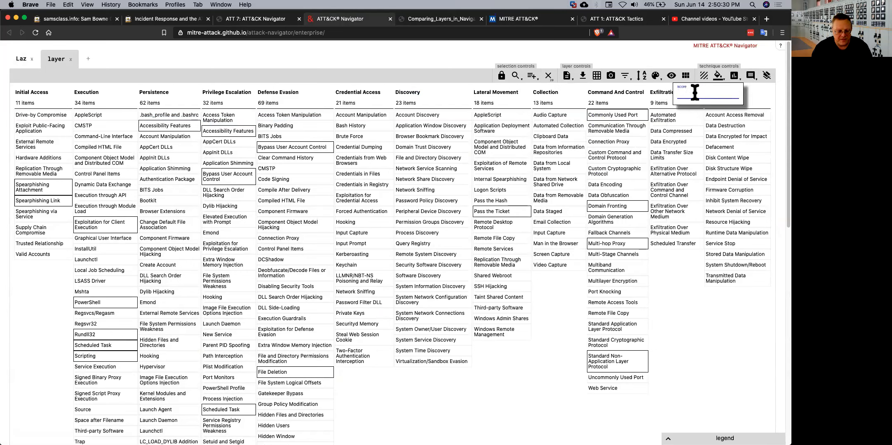
text(2)
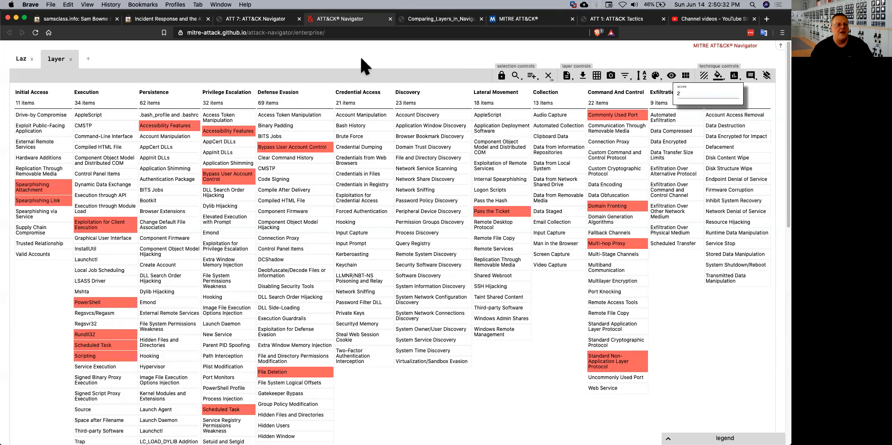
double_click(65, 59)
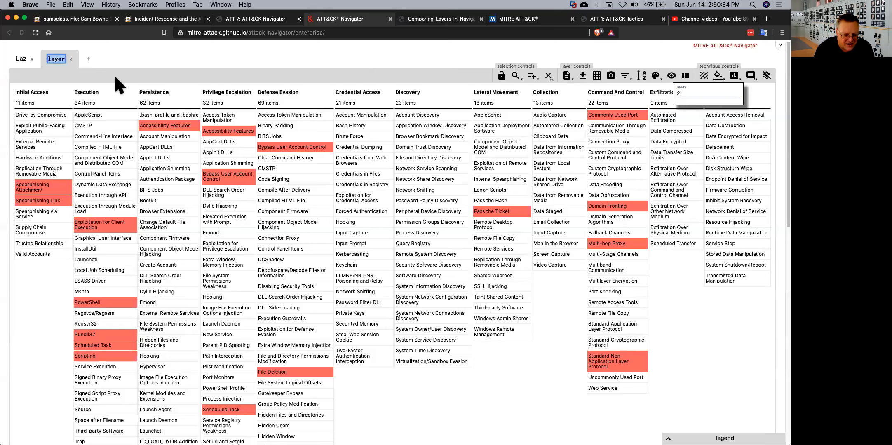
text(APT29)
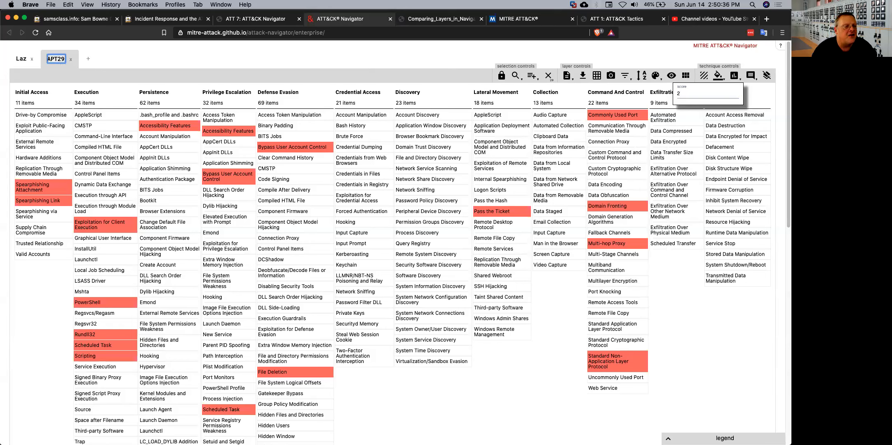
Create a layer from the Laz and APT29 layers with the score expression a+b.
click(88, 59)
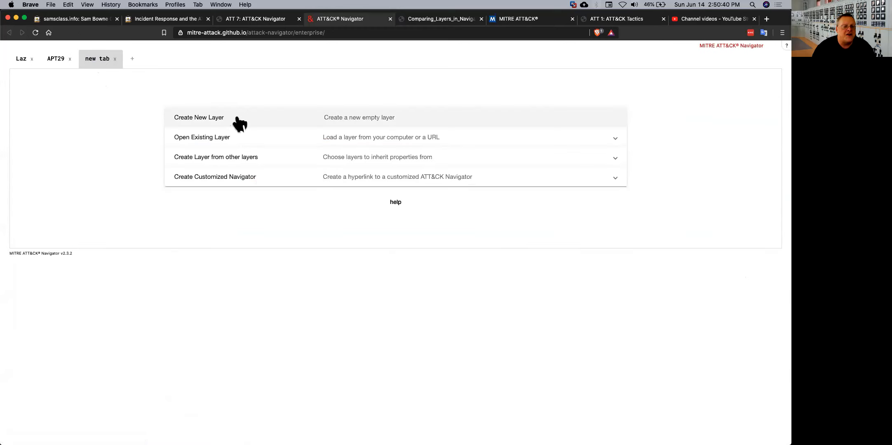
click(233, 161)
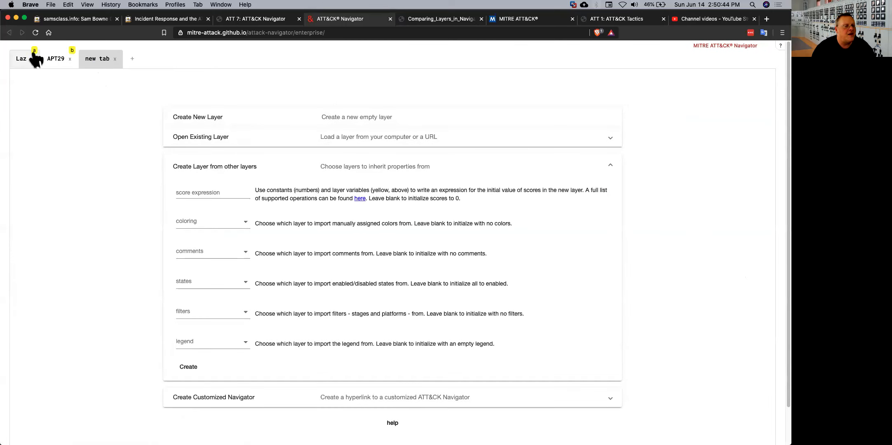
click(201, 193)
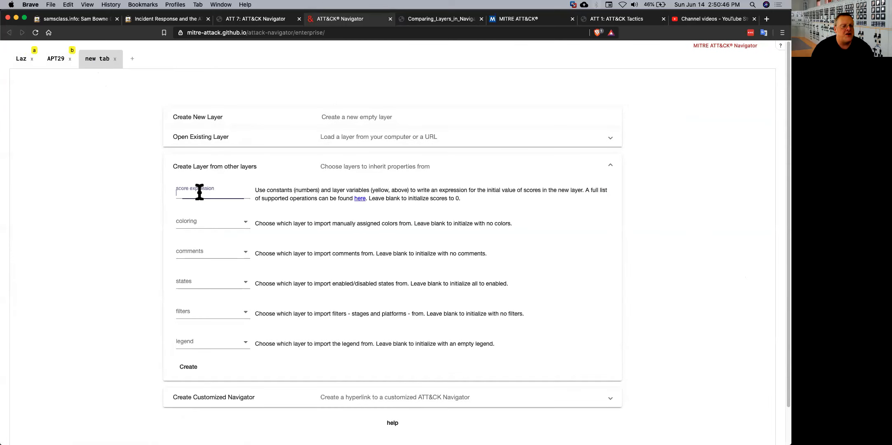
text(a+b)
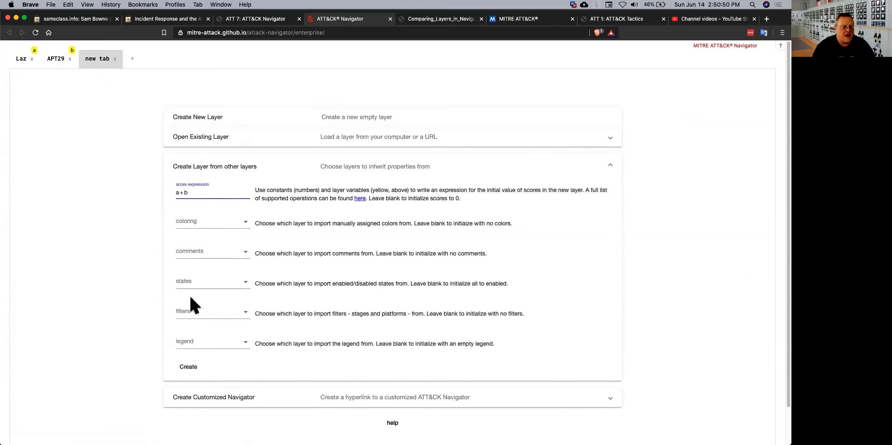
click(192, 365)
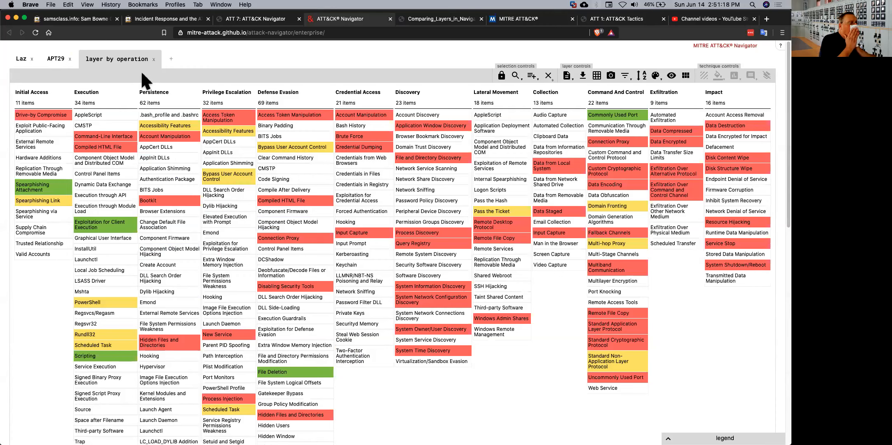
Compare the answer choices of quiz question 7 with the Execution techniques coloured in the combined layer.
click(270, 19)
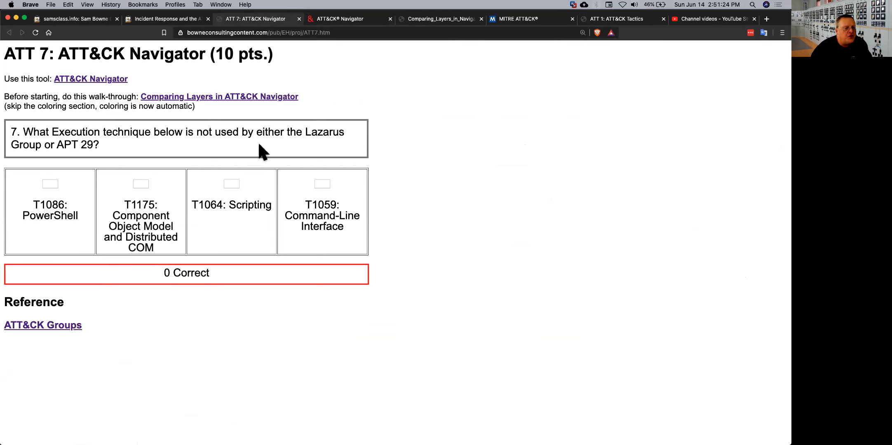
click(353, 20)
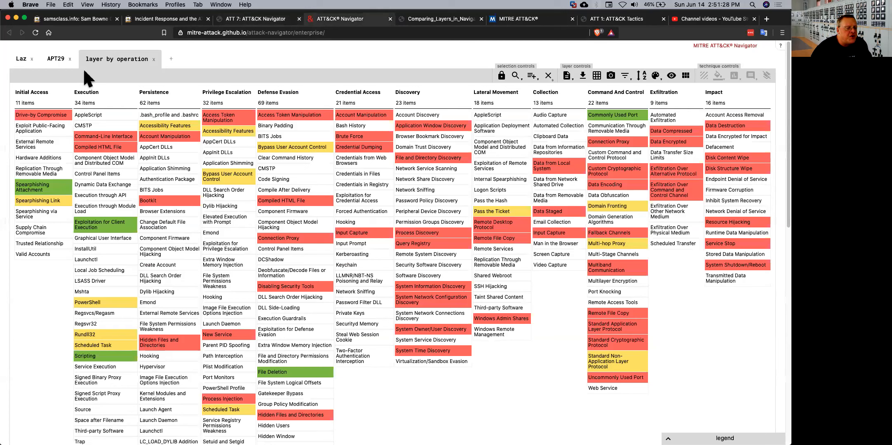
mouse_move(85, 431)
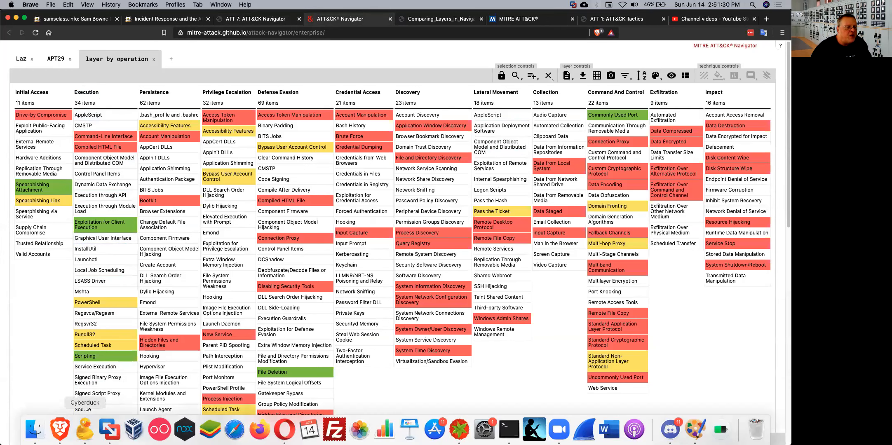
click(256, 19)
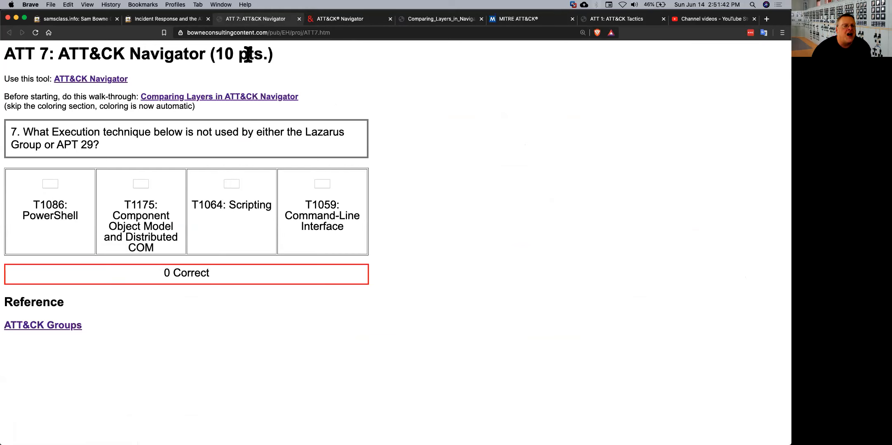
click(342, 20)
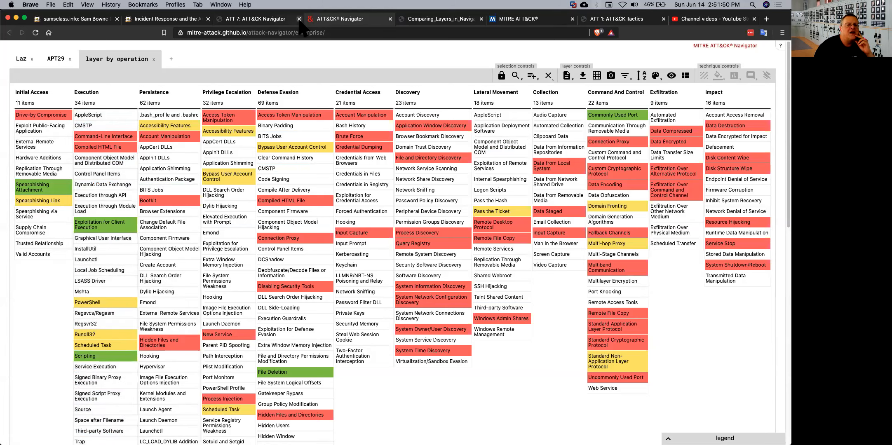
click(275, 21)
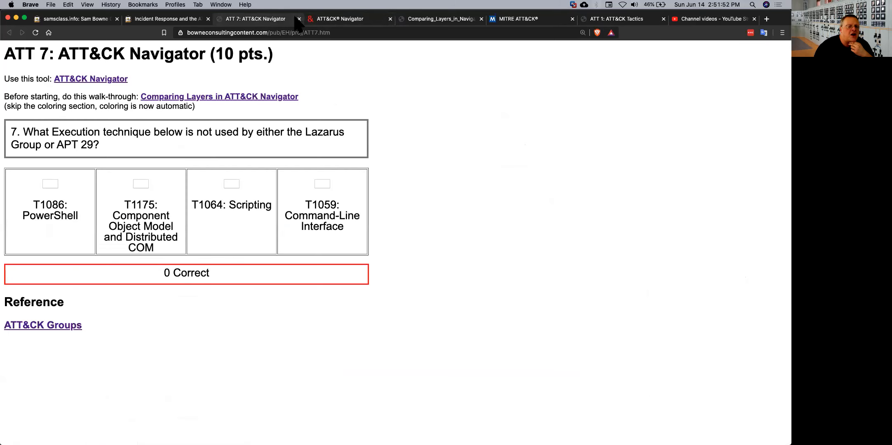
click(335, 21)
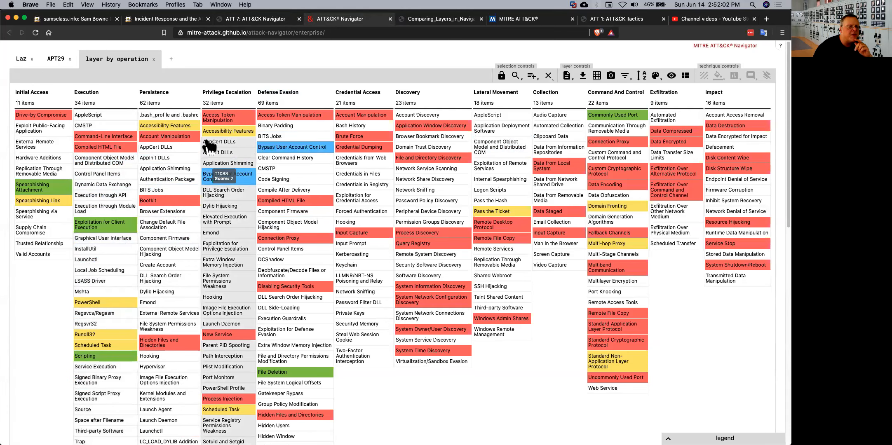
click(254, 20)
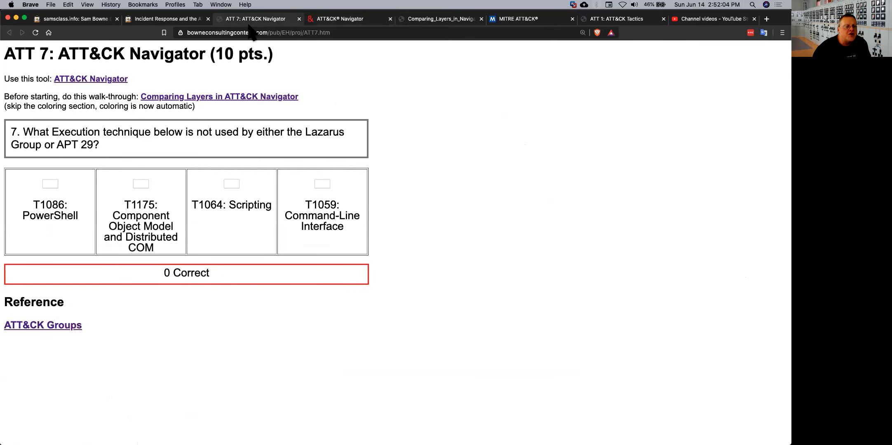
click(355, 22)
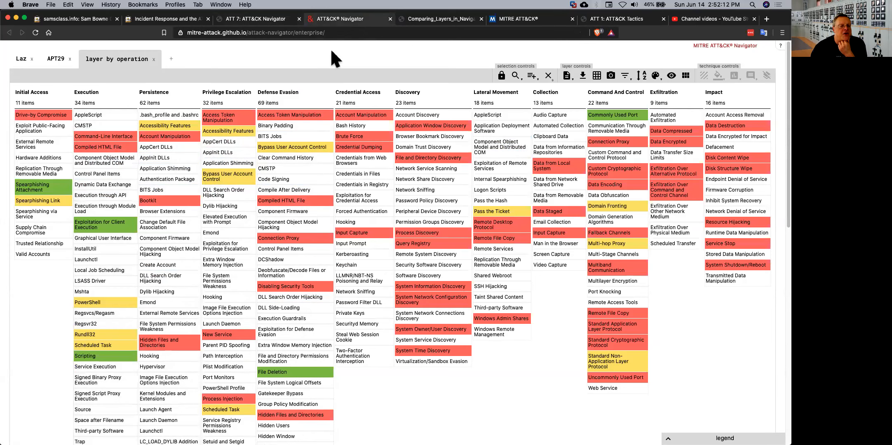
Answer quiz question 7 with T1175: Component Object Model and Distributed COM, and return to the combined Navigator layer.
click(262, 20)
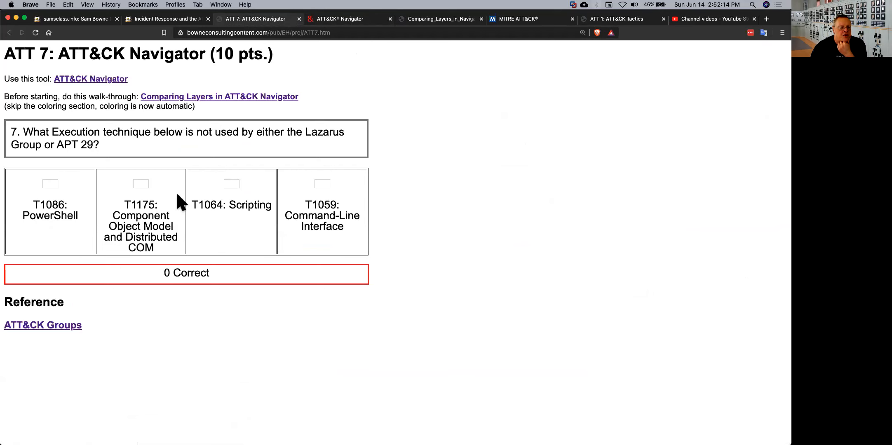
click(140, 184)
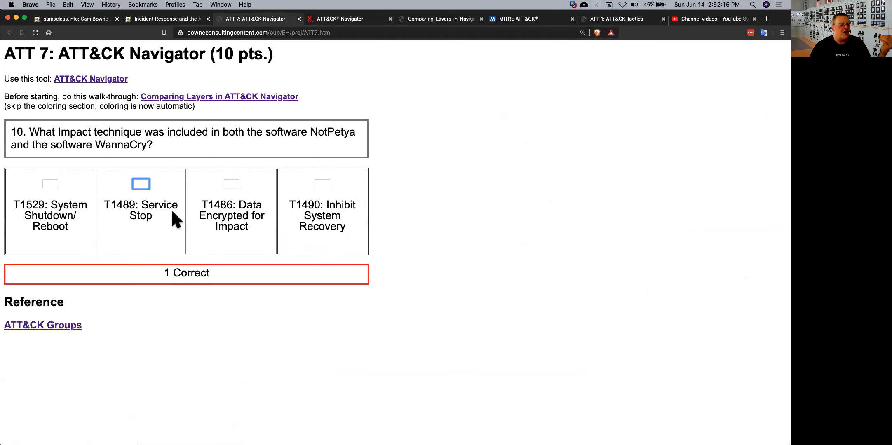
click(340, 19)
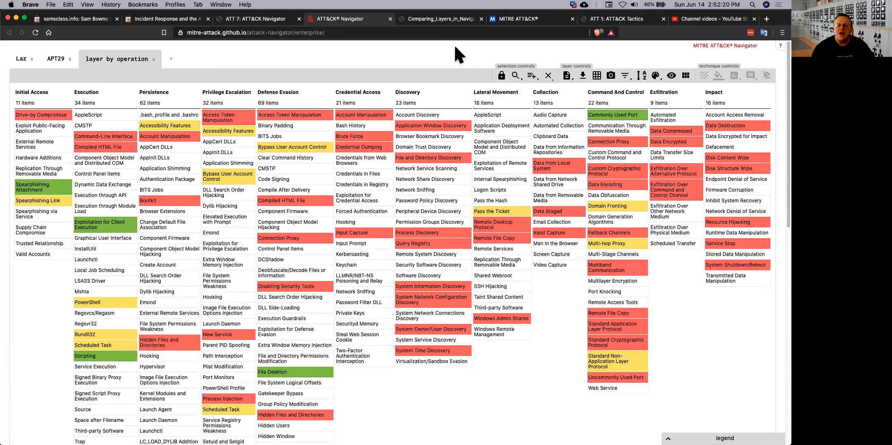